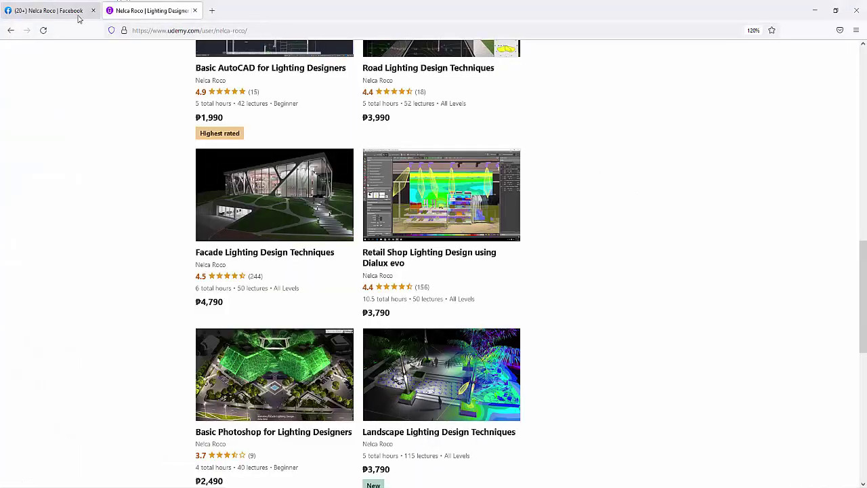
Read the Facebook chat message asking how to import chandeliers into DIALux, closing the other chat window.
click(61, 12)
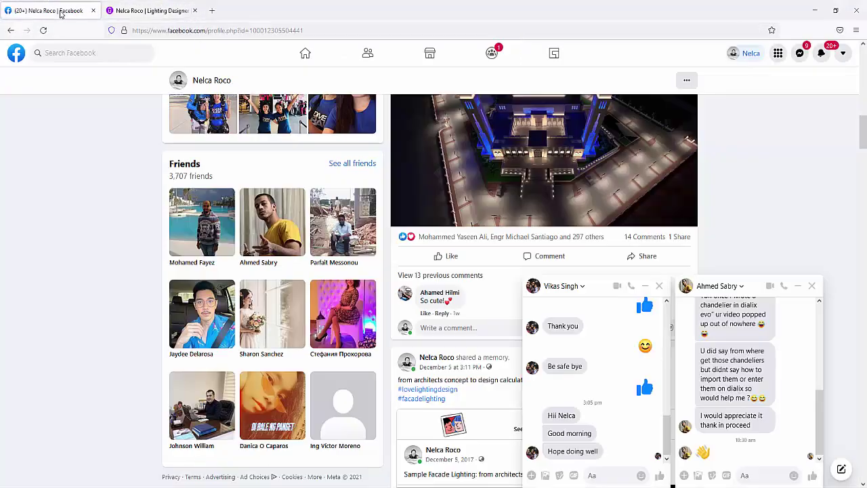
scroll(737, 376, up, 3)
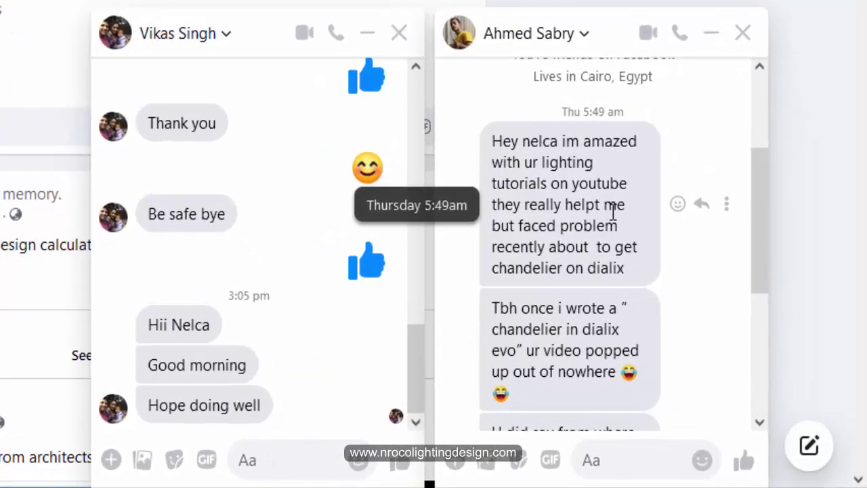
click(398, 33)
scroll(797, 258, down, 2)
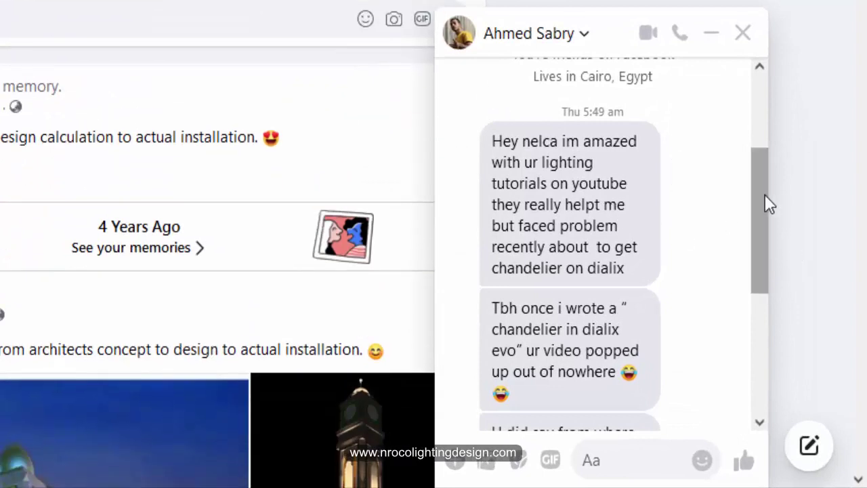
drag(765, 196, 770, 210)
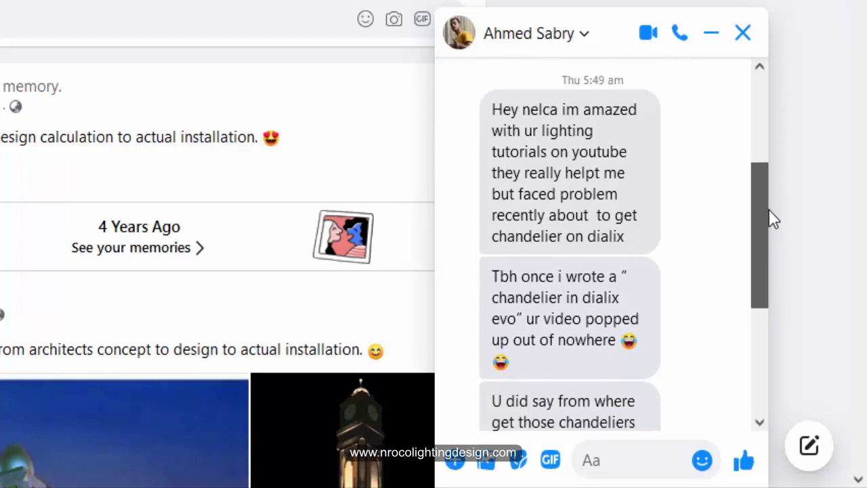
drag(768, 208, 767, 220)
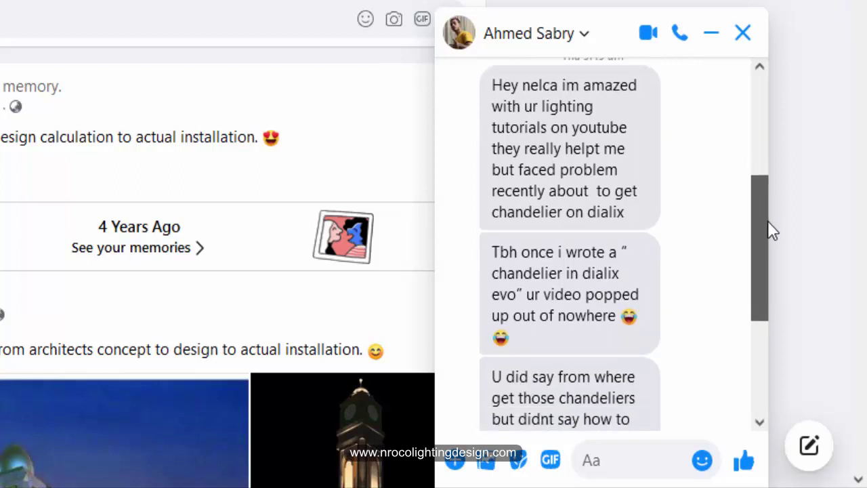
drag(767, 221, 757, 302)
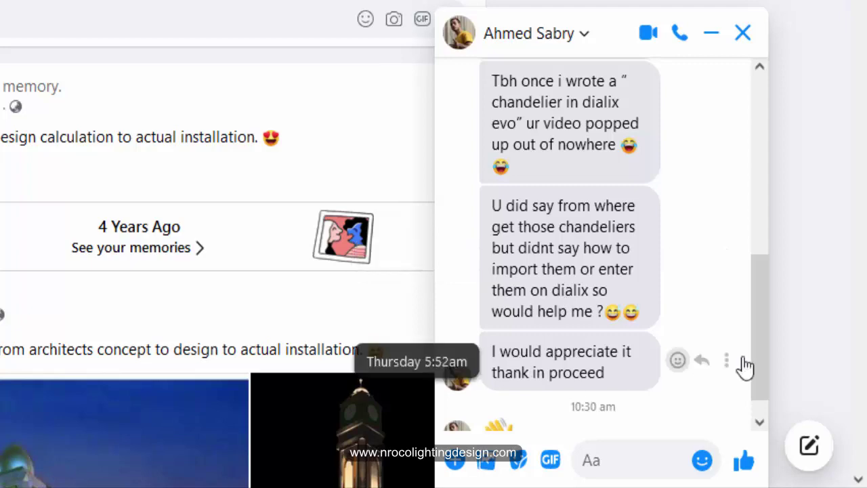
scroll(761, 331, down, 1)
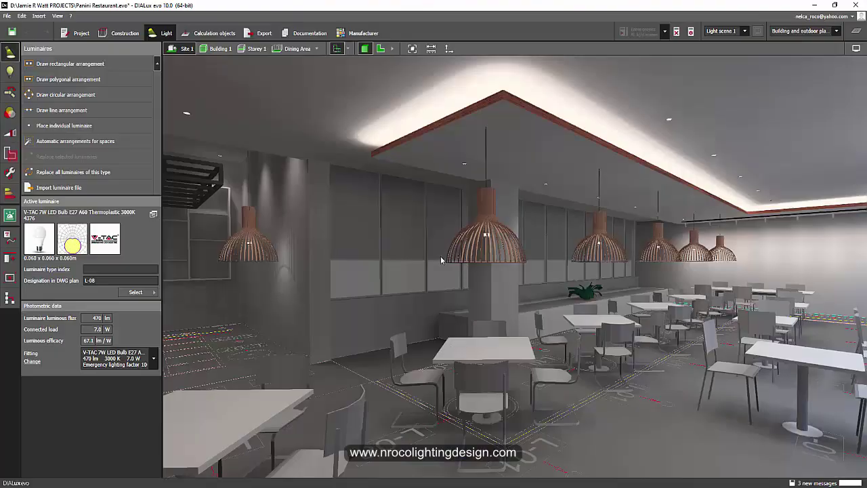
Select the LED bulb luminaires inside the restaurant's pendant lamps to examine their light distribution, and clear the selection.
middle_drag(439, 260, 457, 250)
scroll(511, 226, up, 2)
middle_drag(562, 270, 525, 258)
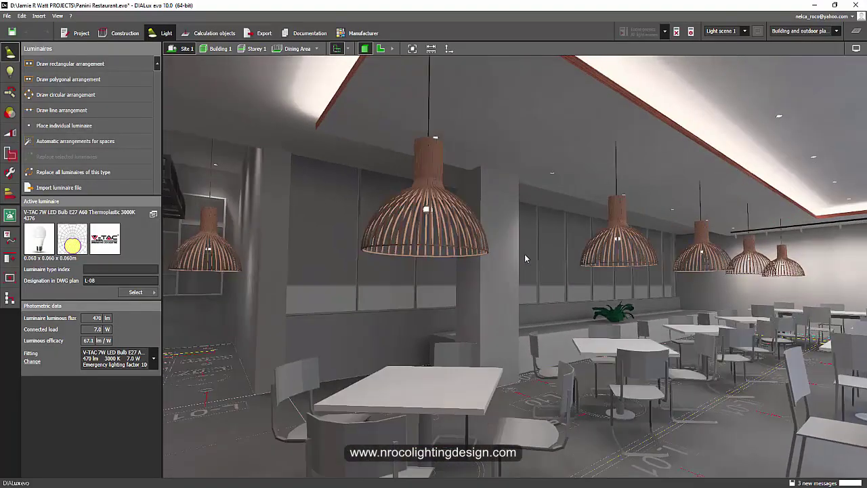
scroll(426, 209, up, 2)
click(429, 213)
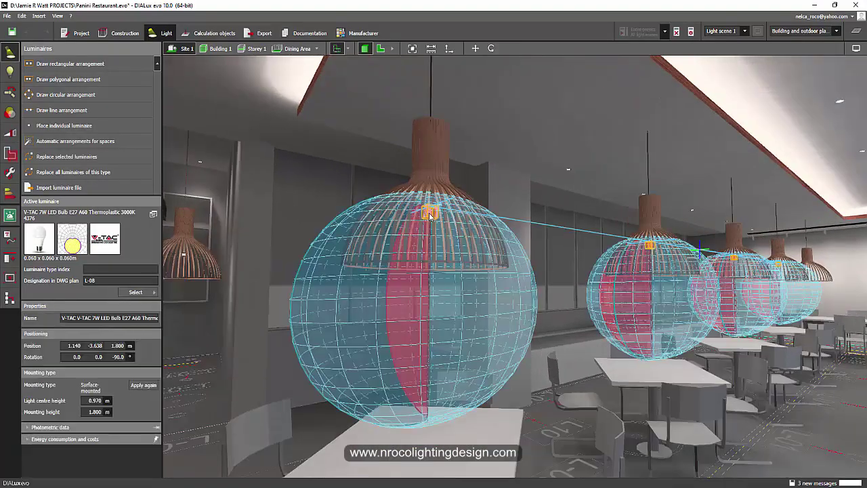
click(584, 452)
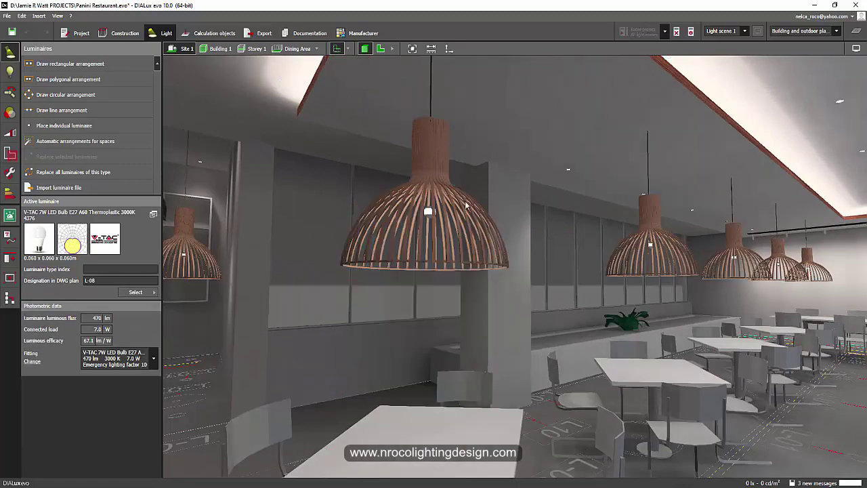
Inspect the pendant shade over the front table as a furniture object and clear the selection.
double_click(439, 152)
mouse_move(561, 391)
right_down()
mouse_move(570, 398)
mouse_move(545, 387)
mouse_move(558, 402)
right_up()
key(Escape)
Switch to the residential villa project and examine the globe lights and the glass chandelier beside the stairwell.
mouse_move(542, 485)
click(588, 458)
scroll(485, 336, up, 15)
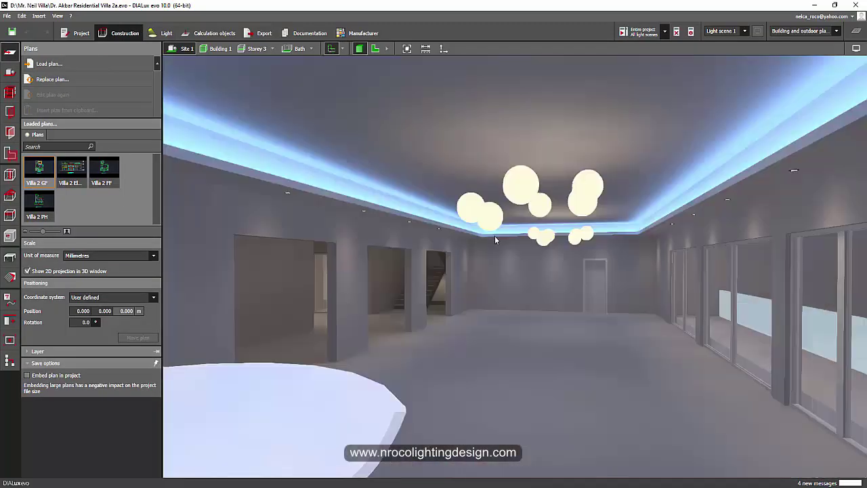
scroll(495, 236, down, 5)
right_drag(520, 270, 581, 268)
scroll(589, 277, down, 3)
scroll(590, 280, up, 15)
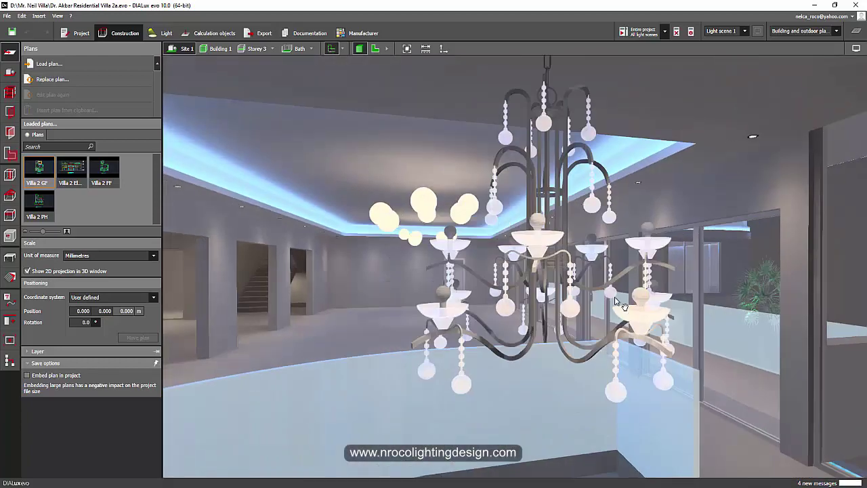
middle_drag(615, 301, 637, 239)
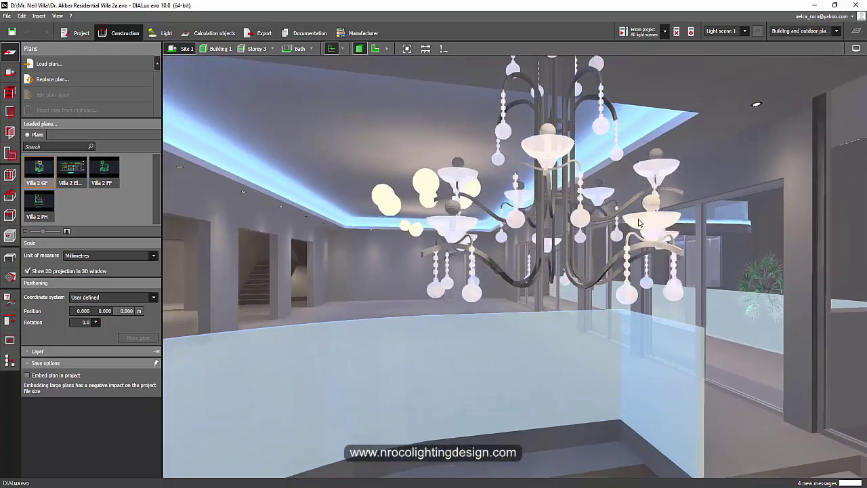
Select the glass chandelier as a construction object and examine it from different angles.
click(563, 215)
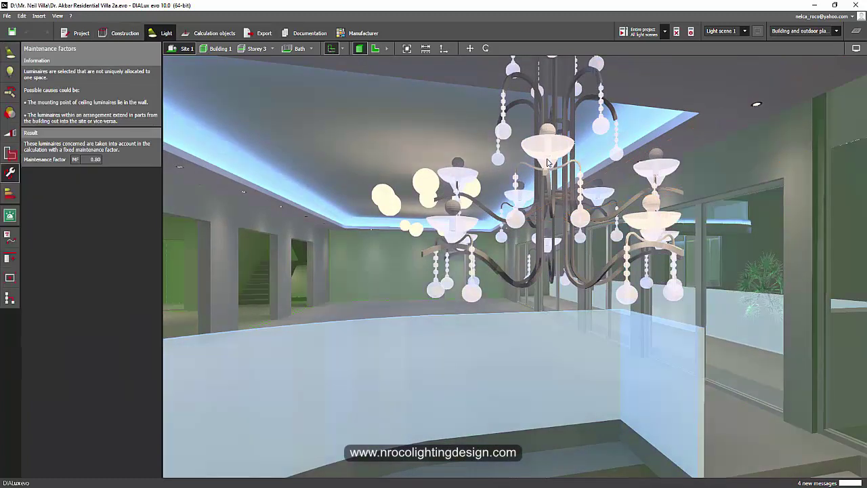
click(119, 34)
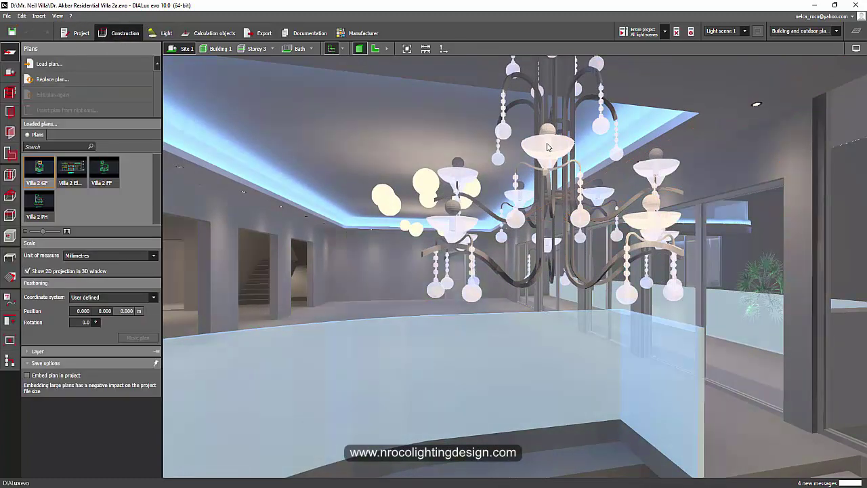
click(547, 151)
right_drag(475, 149, 603, 191)
scroll(604, 191, up, 3)
scroll(596, 193, down, 6)
scroll(580, 215, up, 2)
scroll(531, 203, up, 5)
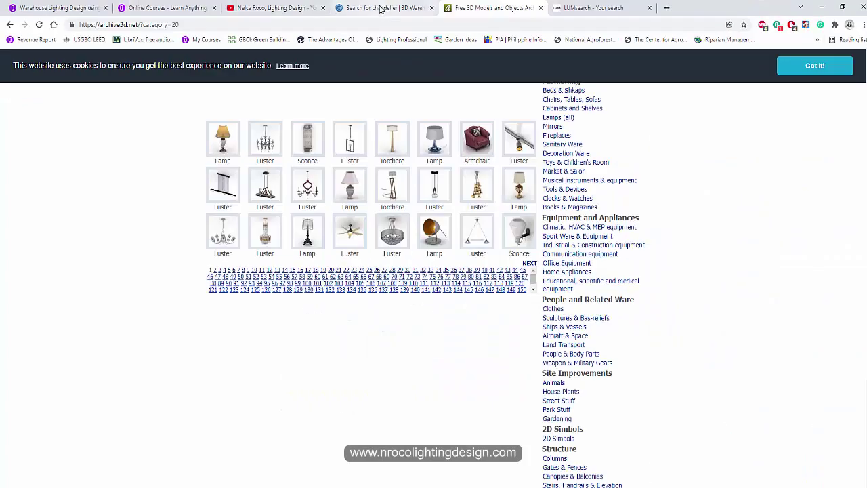
Switch to 3D Warehouse in the browser and look through the models found for "chandelier".
click(382, 8)
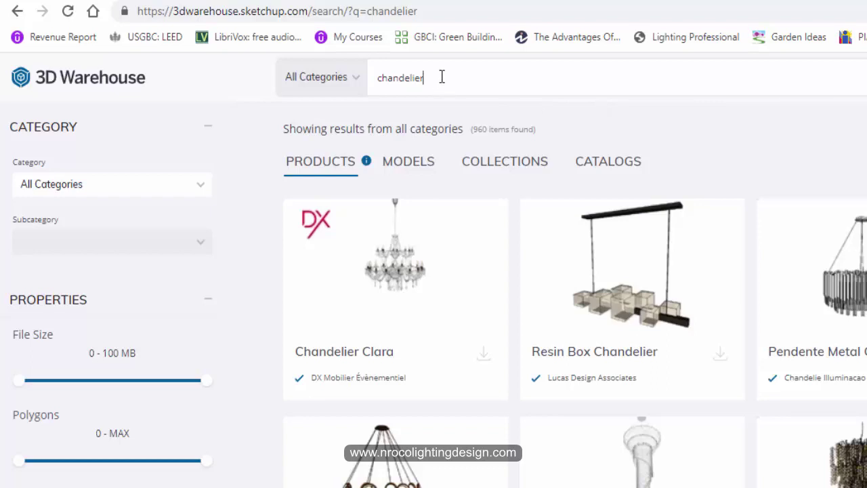
drag(442, 77, 361, 87)
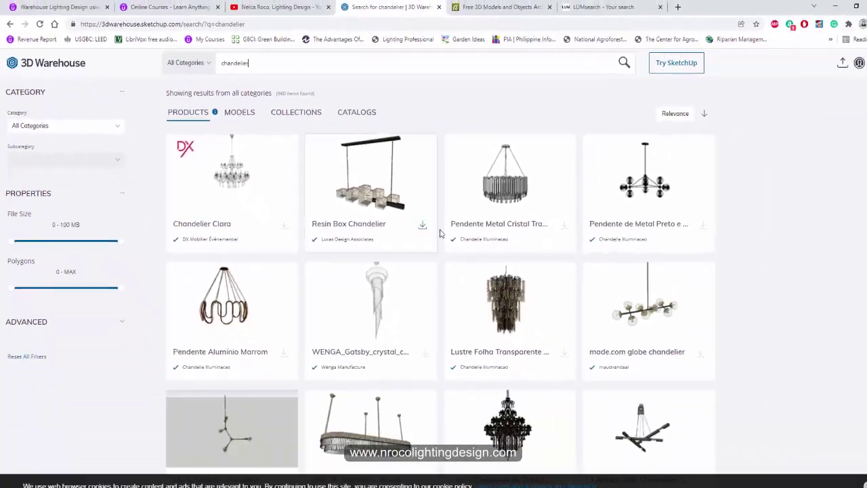
scroll(488, 251, down, 5)
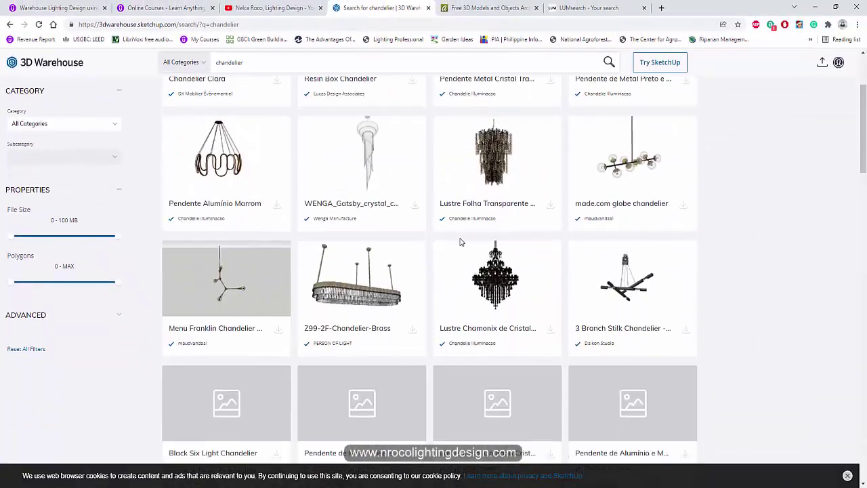
scroll(505, 261, up, 5)
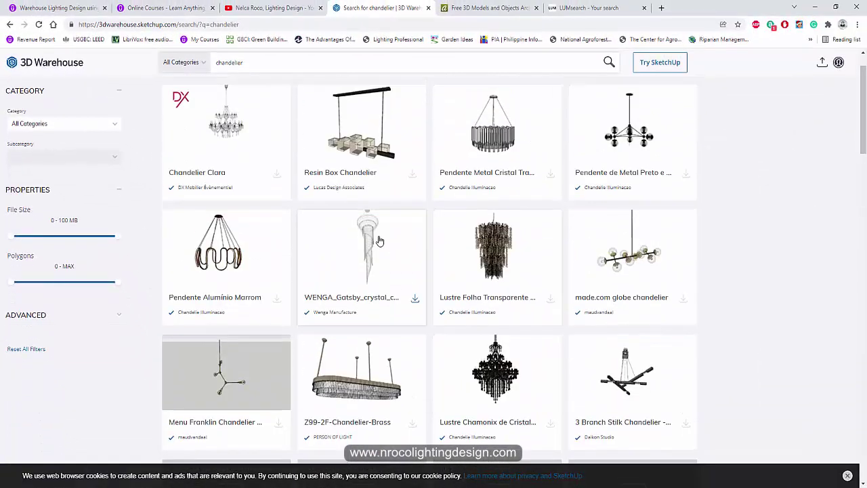
Try to download the Chandelier Clara model from 3D Warehouse and close its details.
click(342, 278)
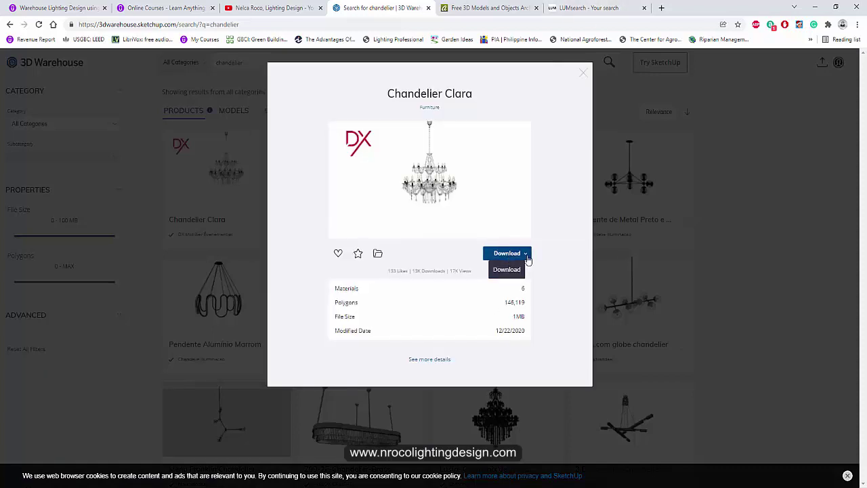
click(527, 260)
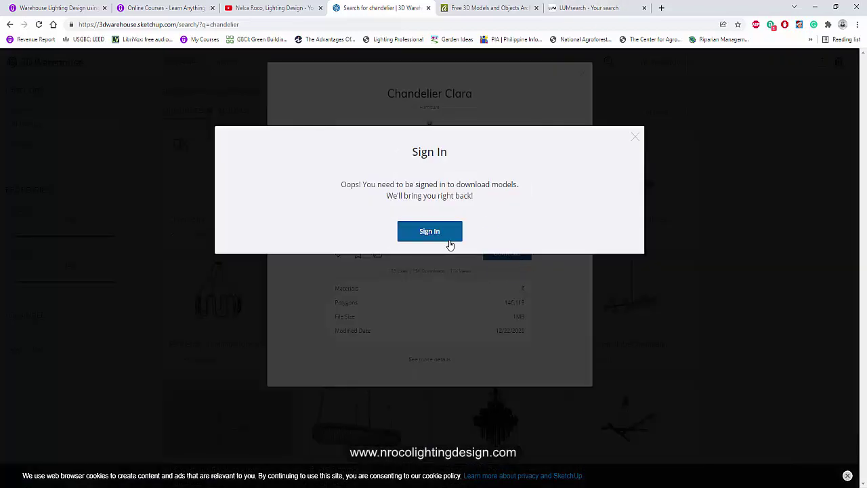
click(636, 141)
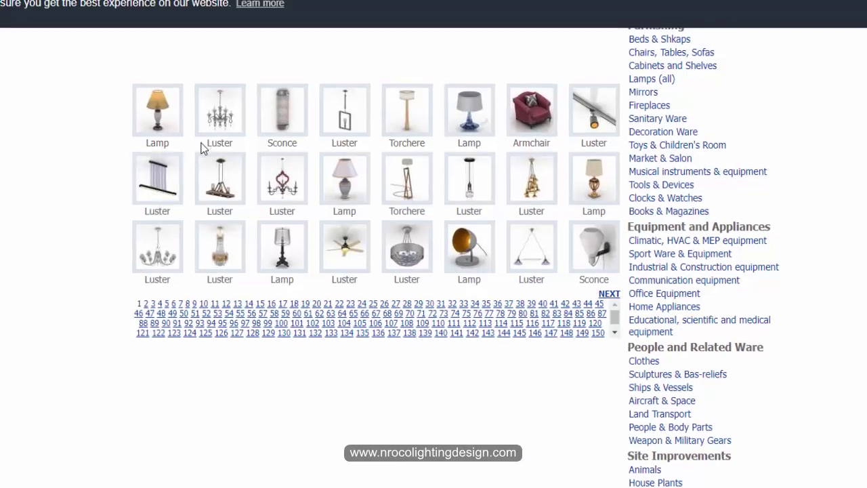
scroll(217, 133, up, 1)
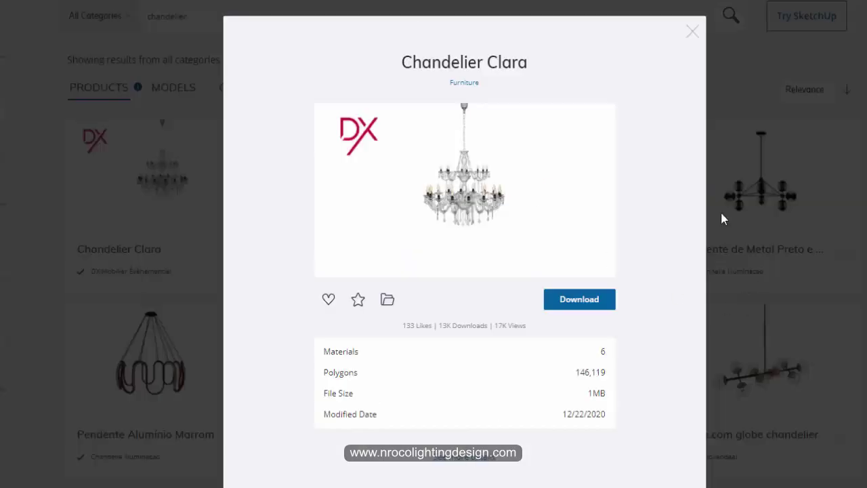
click(692, 32)
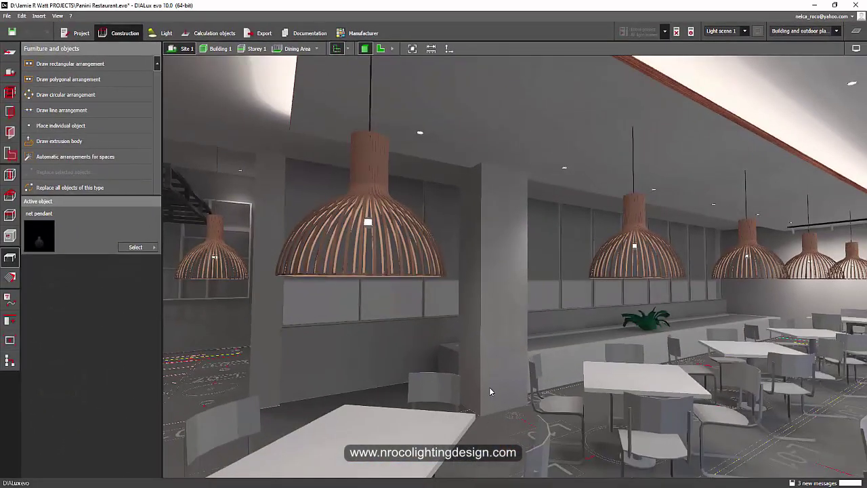
Examine the pendant lamps in the Panini Restaurant dining area from closer and lower viewpoints.
middle_drag(490, 388, 493, 367)
scroll(460, 352, down, 2)
scroll(437, 292, up, 2)
scroll(434, 287, up, 2)
scroll(427, 201, down, 2)
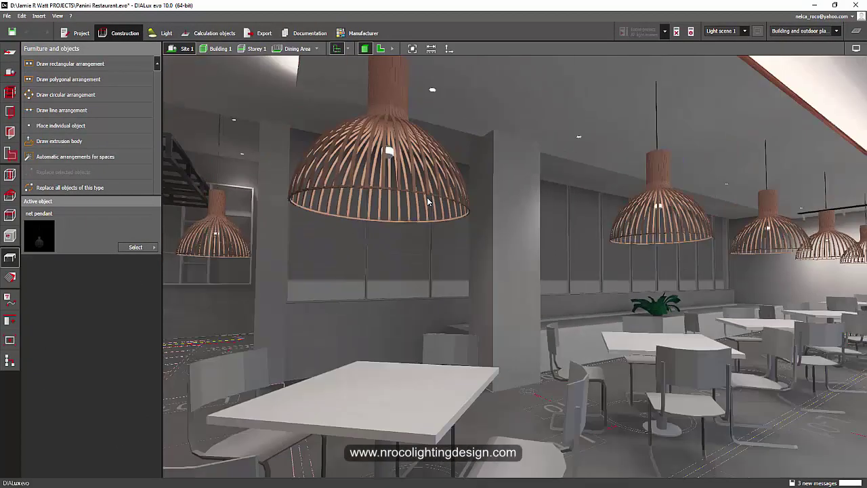
click(428, 195)
click(523, 415)
middle_drag(396, 290, 399, 356)
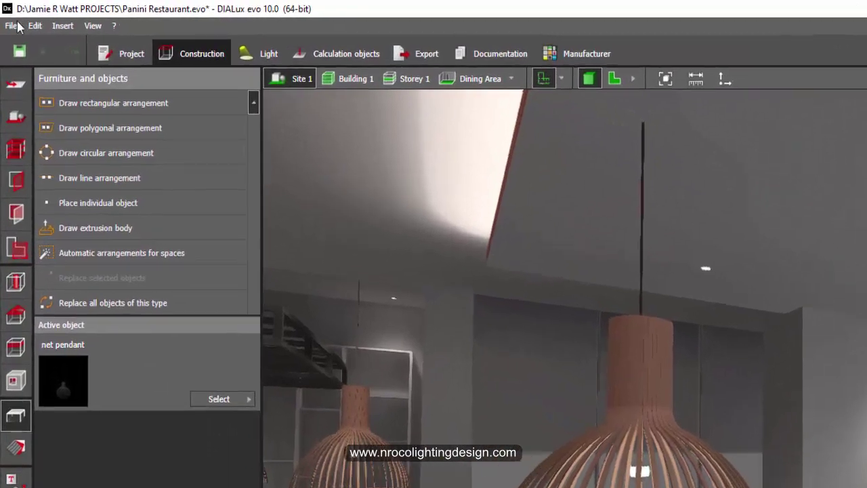
Open the furniture file import dialog and close it without choosing a file.
click(13, 26)
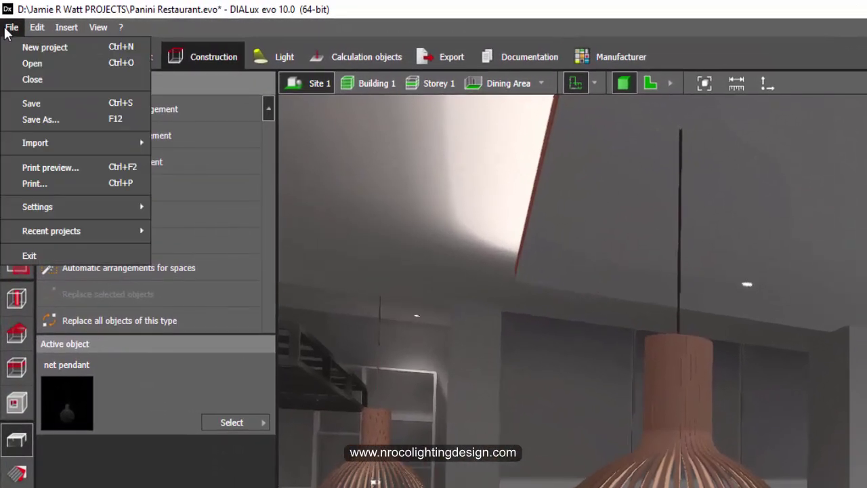
mouse_move(63, 147)
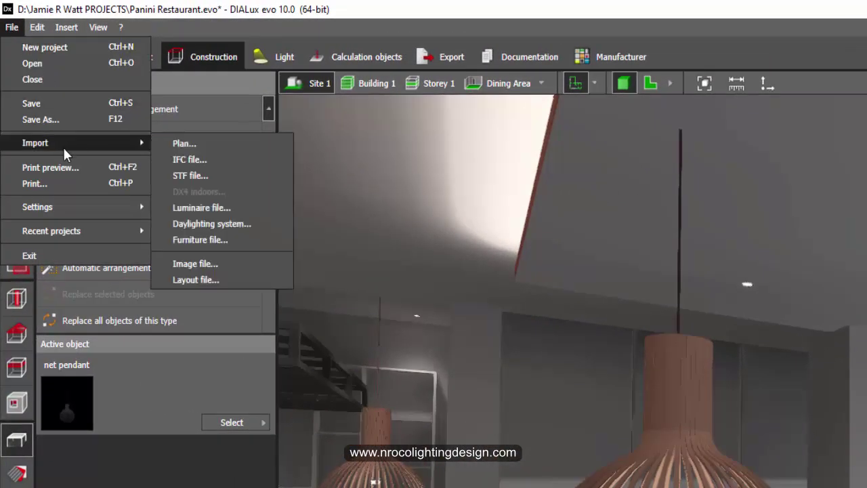
click(215, 242)
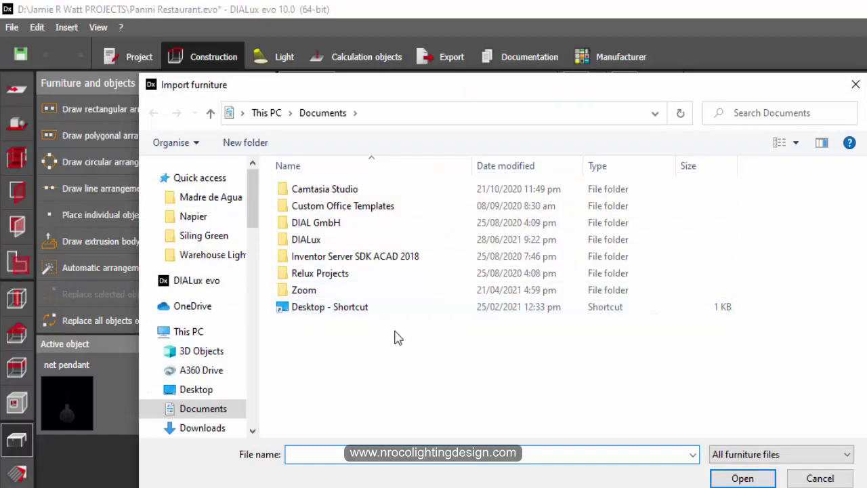
click(856, 85)
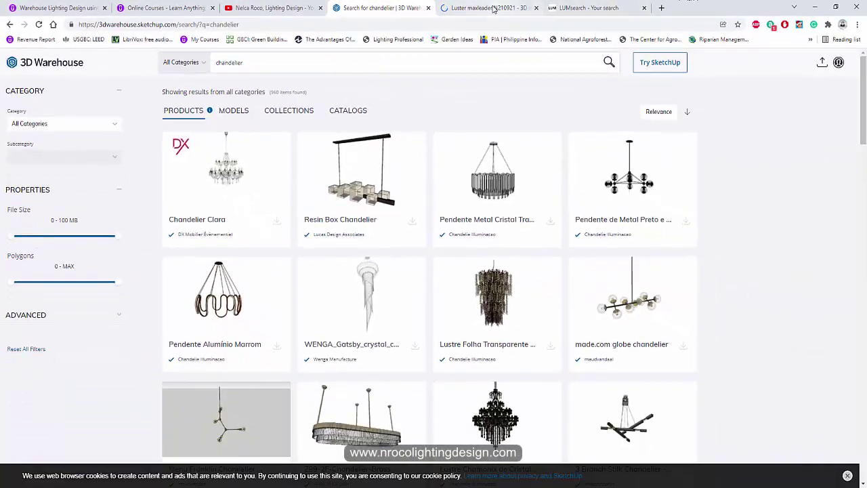
Check the Archive3D Luster model page, examine the villa's glass chandelier in DIALux evo, and return to the restaurant project.
click(493, 8)
click(542, 486)
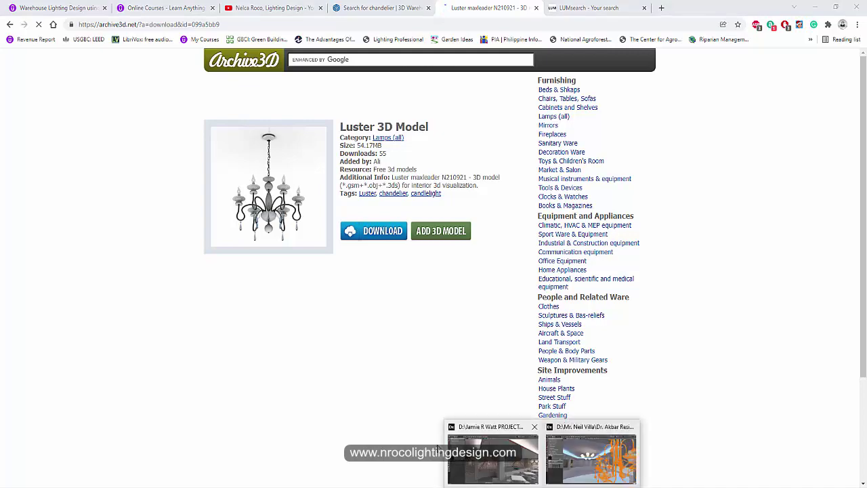
click(561, 467)
scroll(622, 276, down, 5)
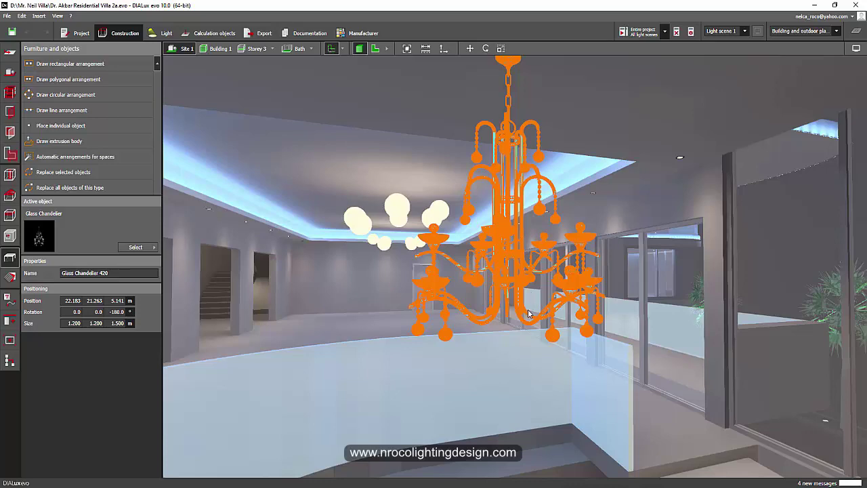
scroll(528, 311, down, 5)
click(701, 229)
scroll(611, 304, up, 3)
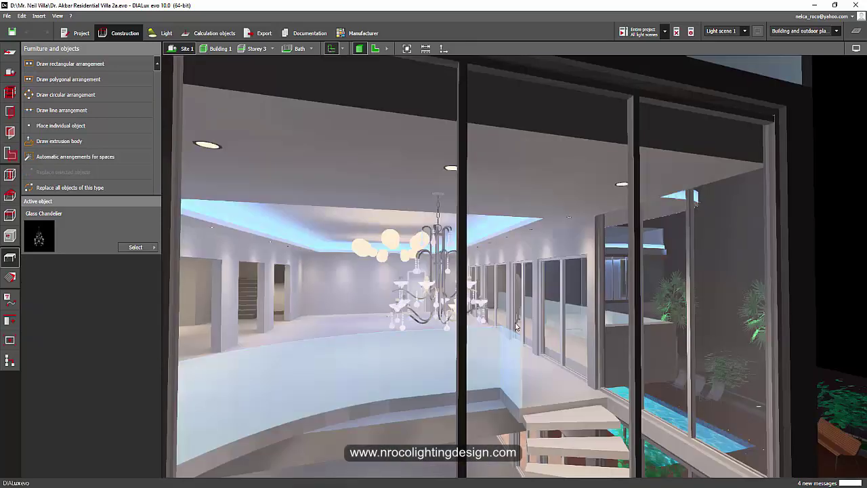
click(493, 457)
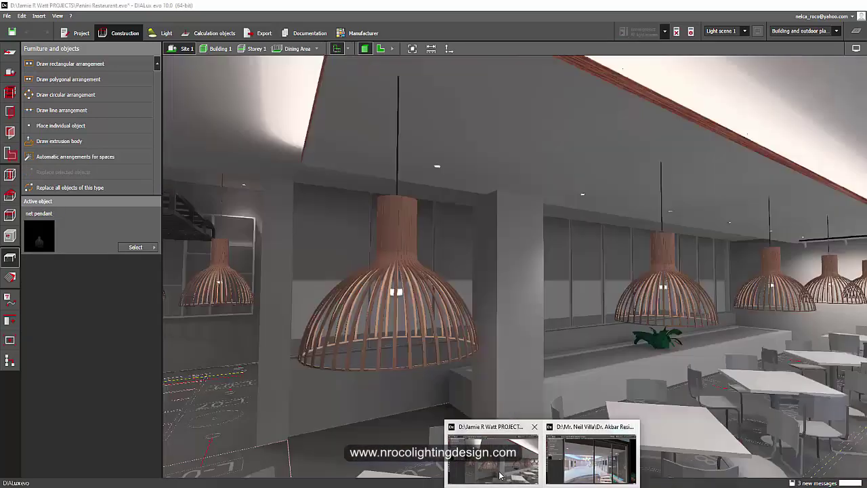
Inspect the nearest net pendant in the dining area up close and select the V-TAC 7W LED bulb arrangement inside the pendants.
scroll(411, 258, up, 2)
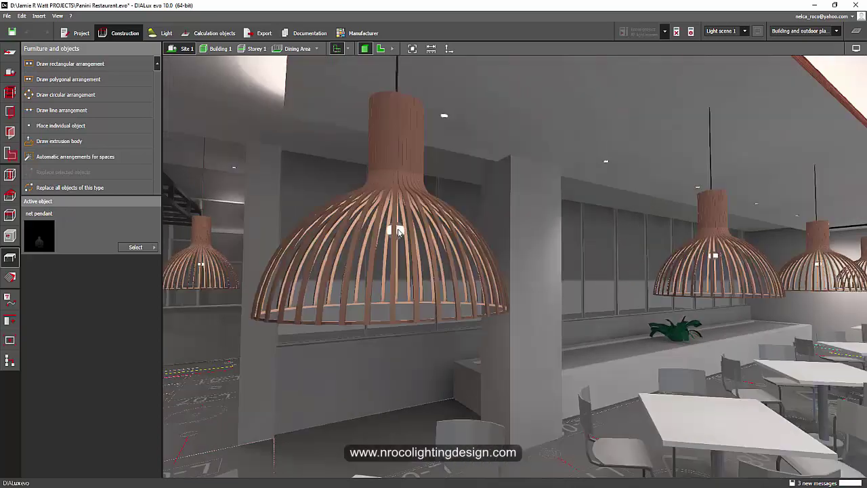
click(392, 143)
mouse_move(403, 143)
middle_down()
mouse_move(408, 160)
mouse_move(383, 152)
mouse_move(417, 136)
middle_up()
scroll(418, 203, up, 3)
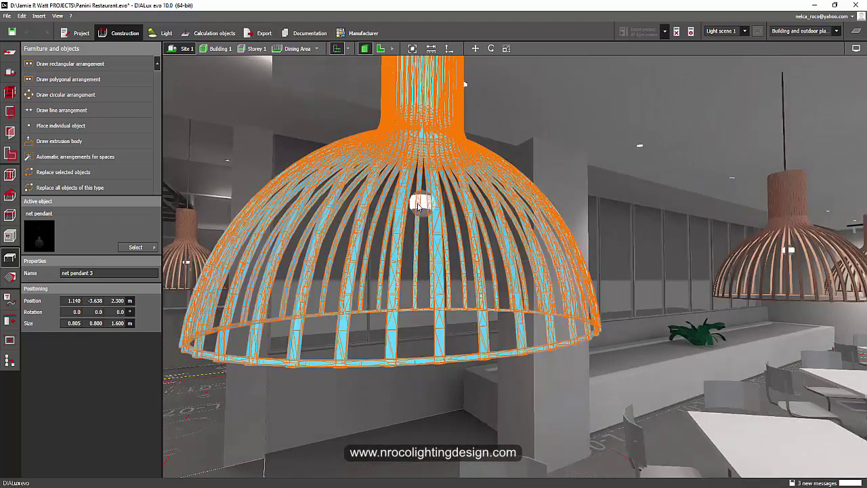
click(421, 203)
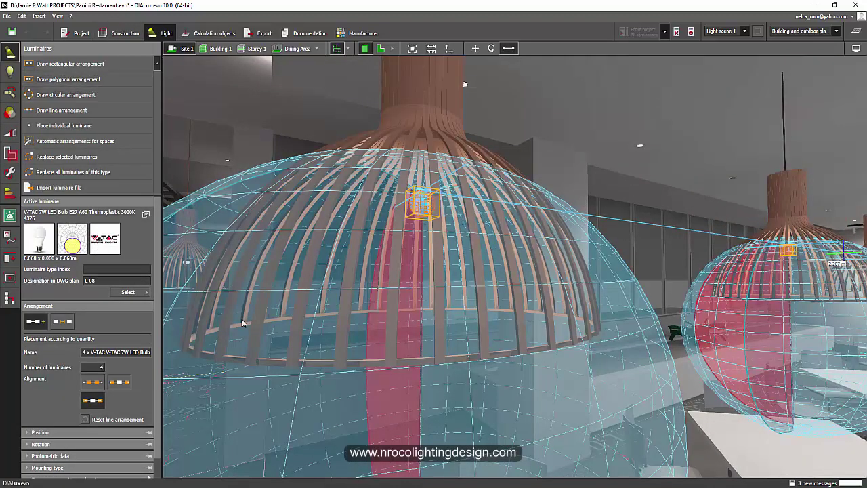
scroll(401, 344, down, 3)
scroll(571, 322, down, 2)
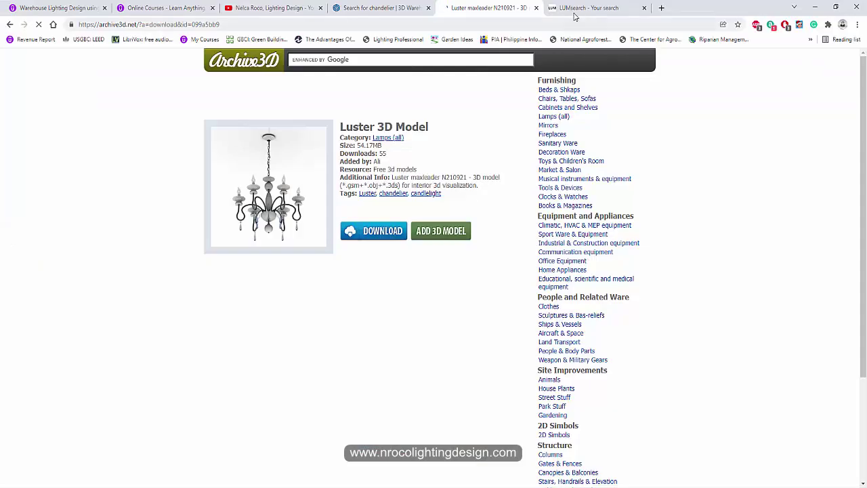
Open the product data sheet of the MPE LED bulb 7W 2800K from the LUMsearch bulb results.
click(574, 10)
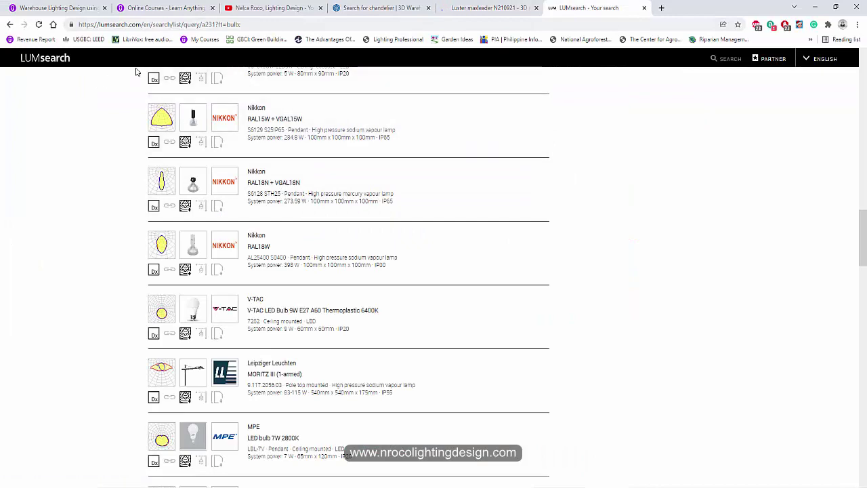
scroll(257, 219, down, 2)
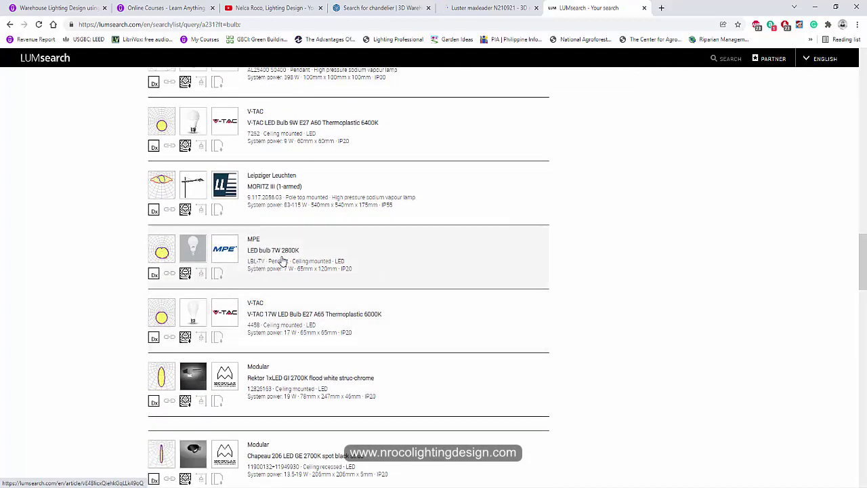
click(458, 310)
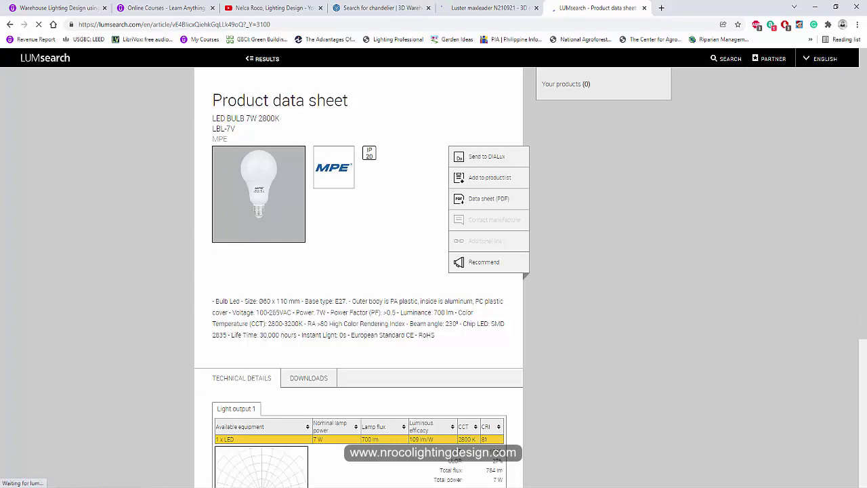
Return to the restaurant project in DIALux evo and show the dining area and its pendants in false colours.
mouse_move(493, 485)
click(494, 469)
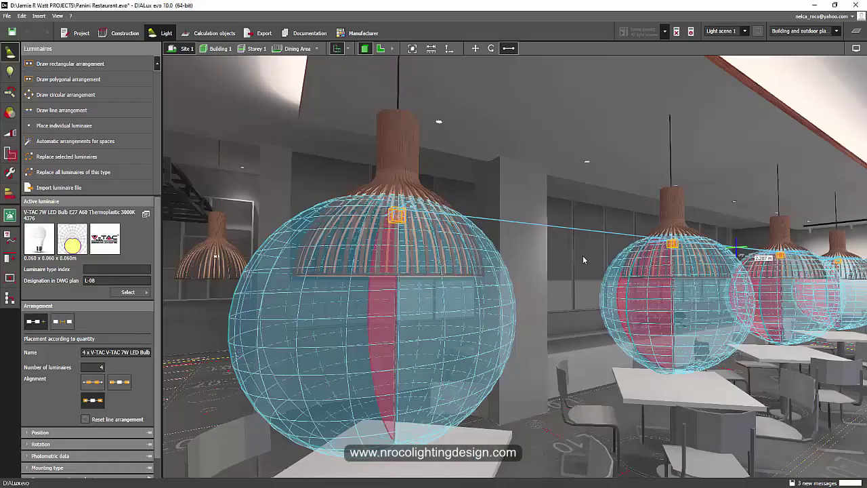
middle_drag(571, 256, 561, 252)
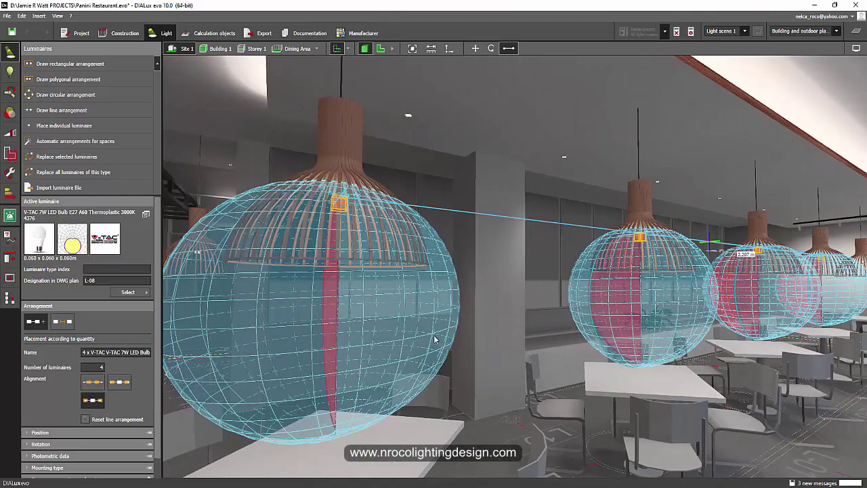
middle_drag(390, 231, 375, 237)
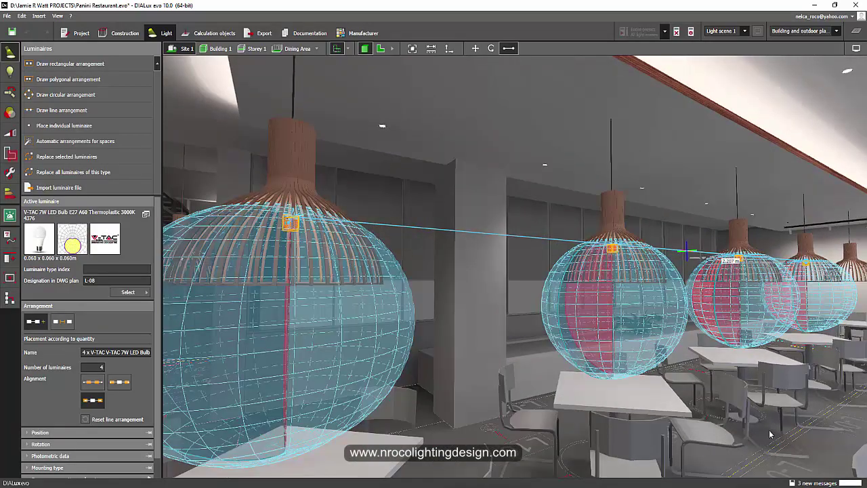
drag(552, 338, 538, 281)
click(855, 48)
click(810, 61)
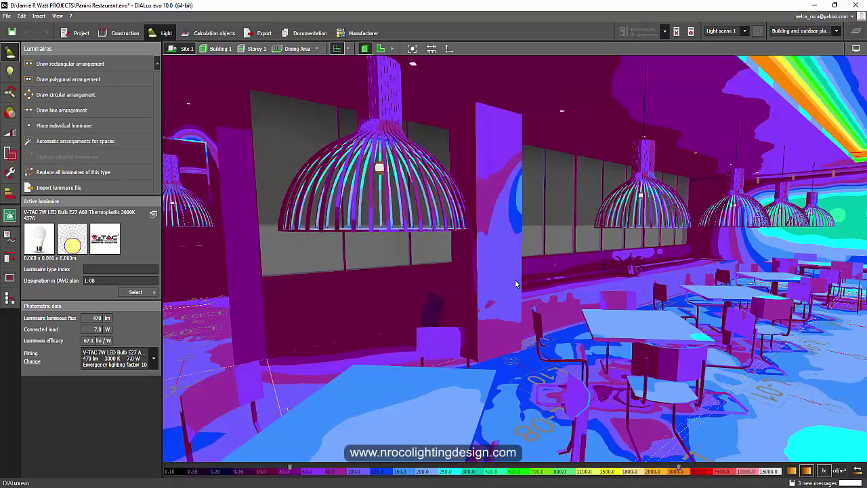
mouse_move(515, 279)
middle_down()
mouse_move(514, 248)
mouse_move(519, 287)
middle_up()
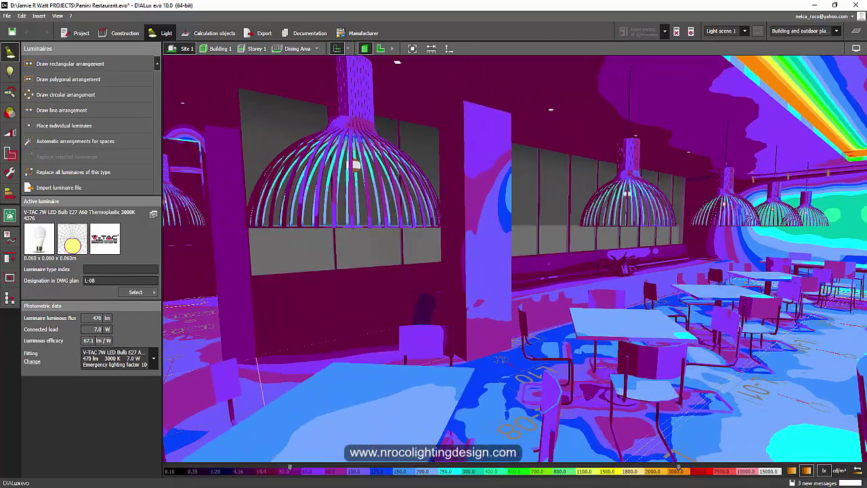
Turn off the false colour display in the dining area and select the nearest net pendant.
click(855, 48)
click(810, 61)
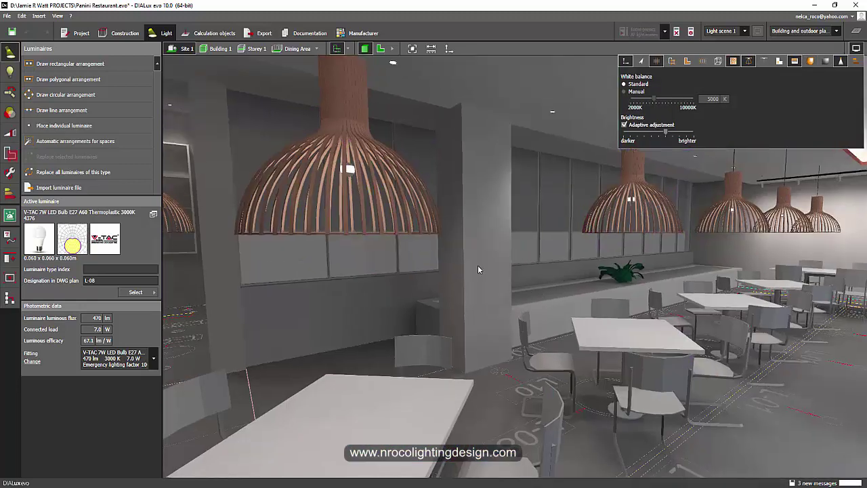
click(476, 285)
mouse_move(477, 284)
middle_down()
mouse_move(484, 296)
mouse_move(477, 288)
middle_up()
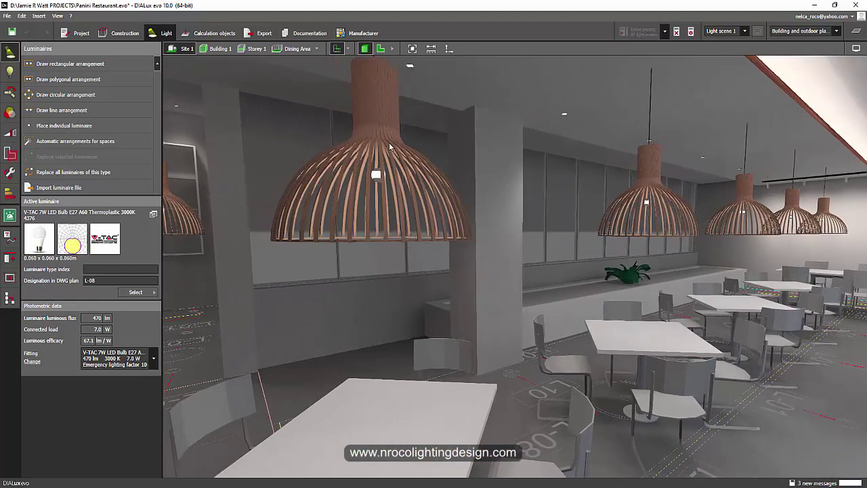
click(389, 147)
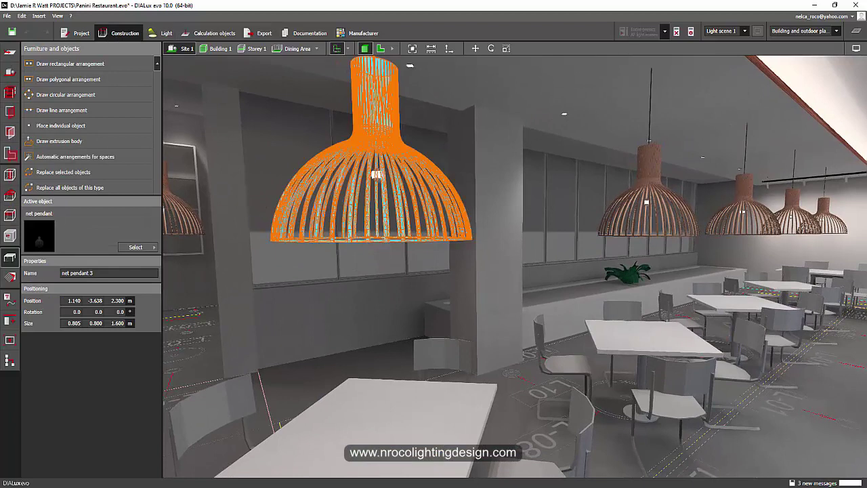
Switch to Chrome and review the Archive3D Luster model page and the 3D Warehouse chandelier search results.
mouse_move(342, 485)
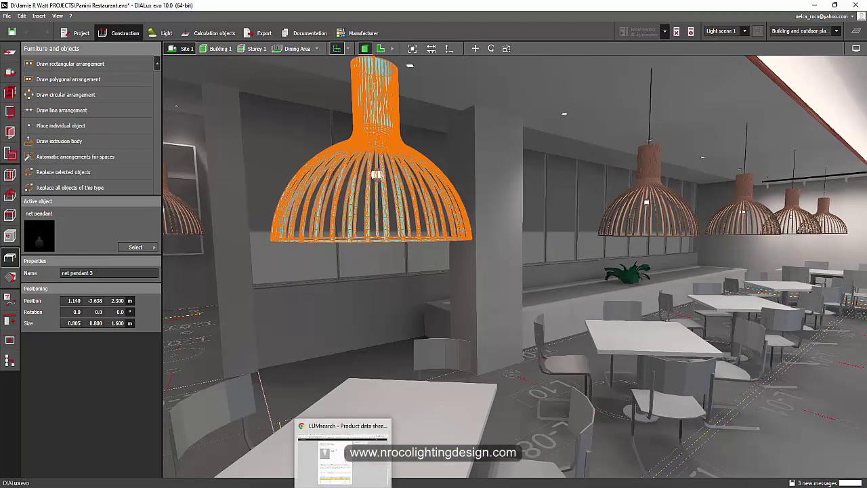
click(343, 452)
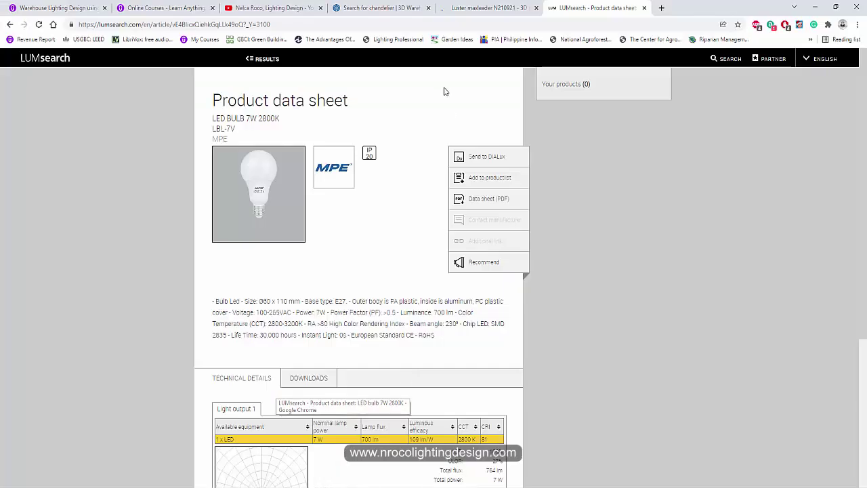
right_click(343, 487)
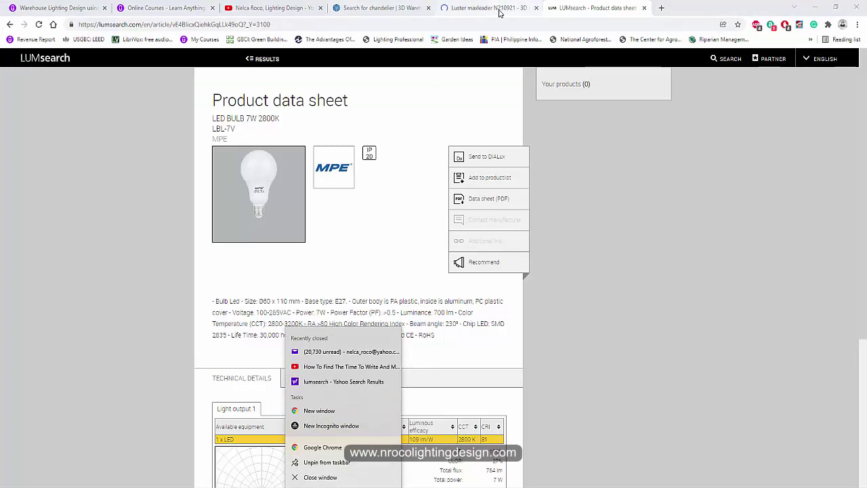
click(485, 8)
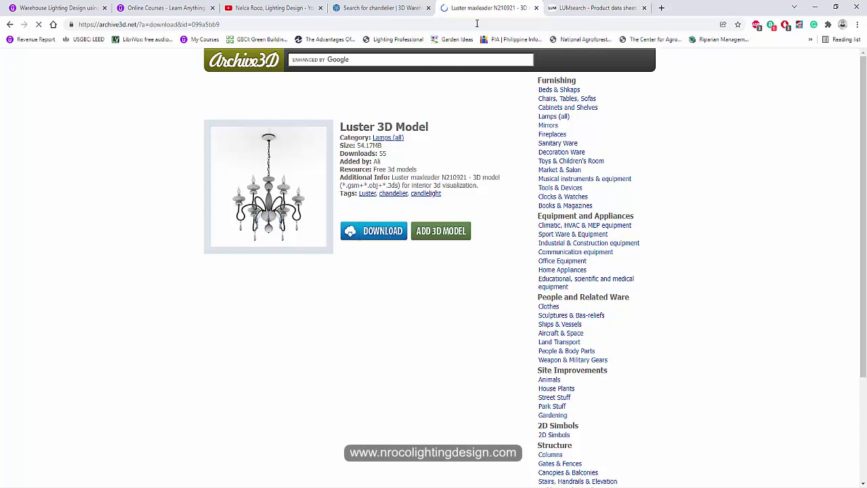
click(361, 12)
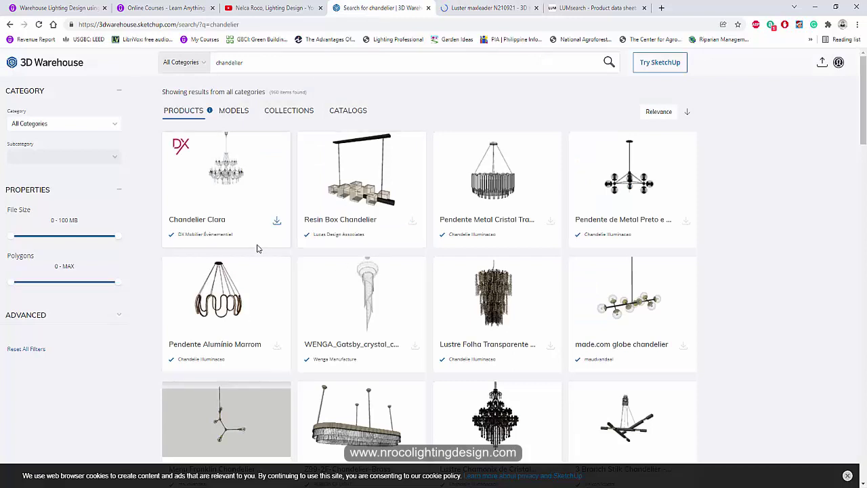
click(474, 16)
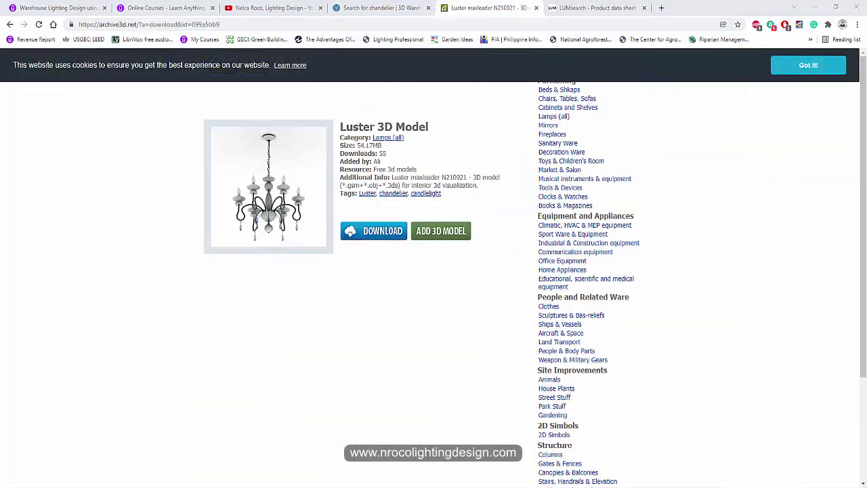
Return to DIALux evo, view the pendants across the whole dining area, and dismiss the save reminder without saving.
click(491, 470)
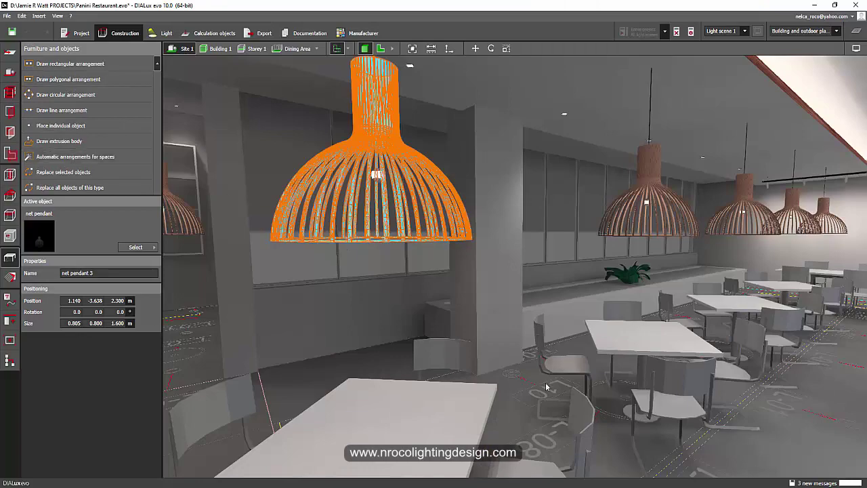
right_drag(515, 386, 528, 383)
scroll(528, 383, down, 3)
middle_drag(613, 380, 577, 392)
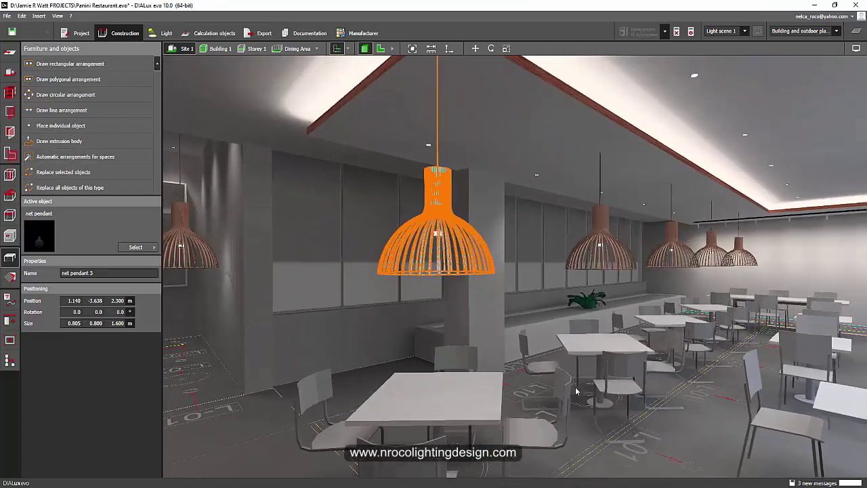
right_drag(576, 389, 566, 390)
mouse_move(663, 369)
mouse_down()
mouse_move(587, 369)
mouse_move(660, 396)
mouse_move(600, 418)
mouse_up()
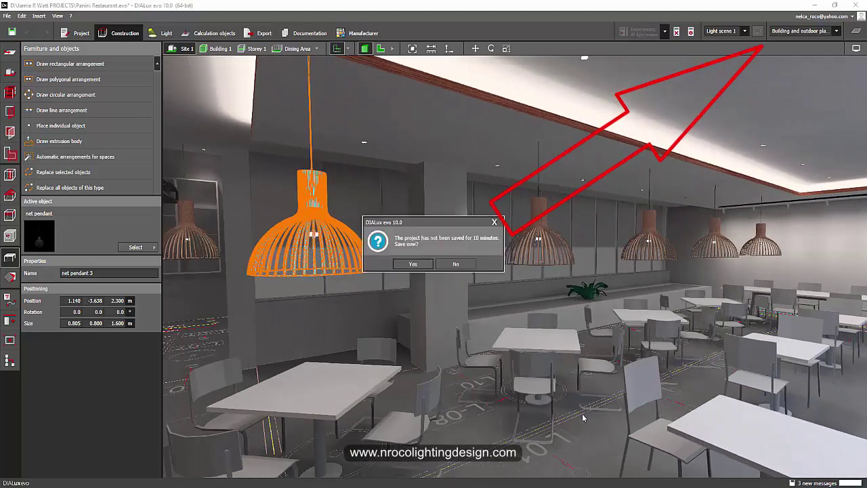
click(493, 221)
drag(520, 392, 555, 401)
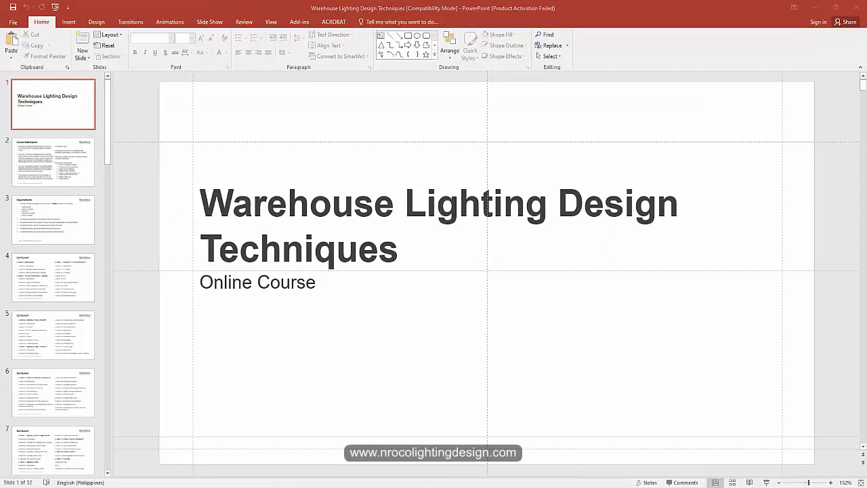
Switch to the Udemy instructor profile in Firefox and browse the listed lighting design courses.
click(813, 455)
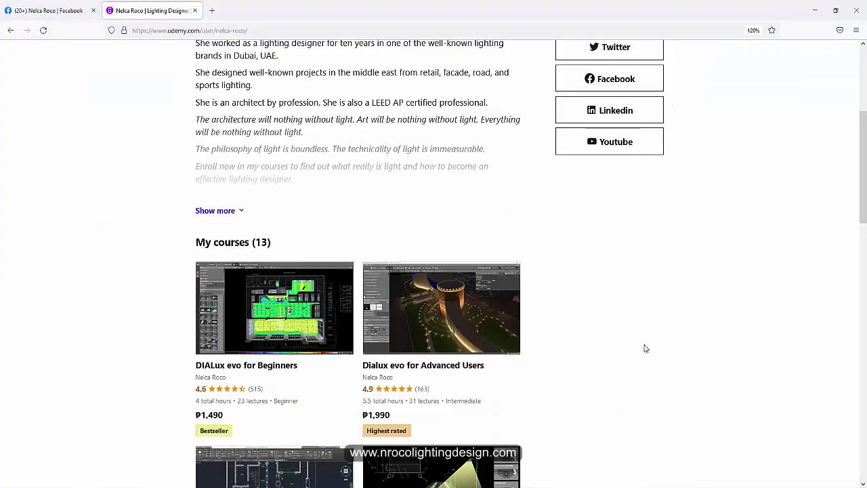
scroll(643, 349, down, 8)
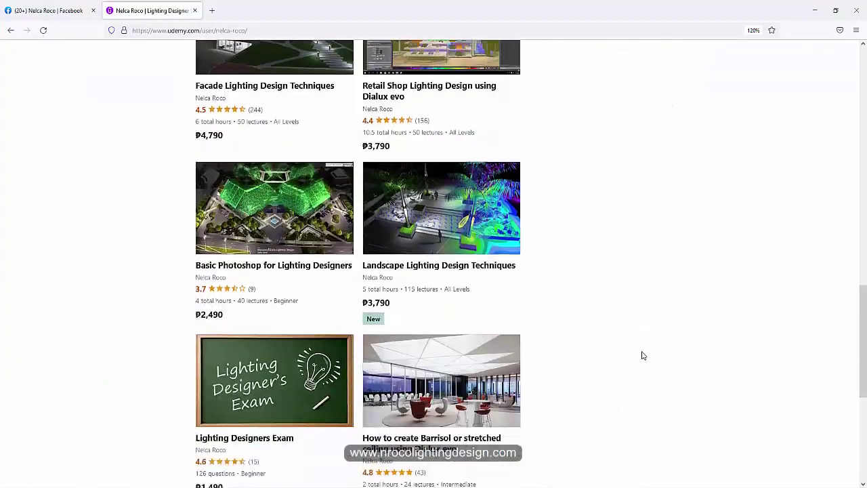